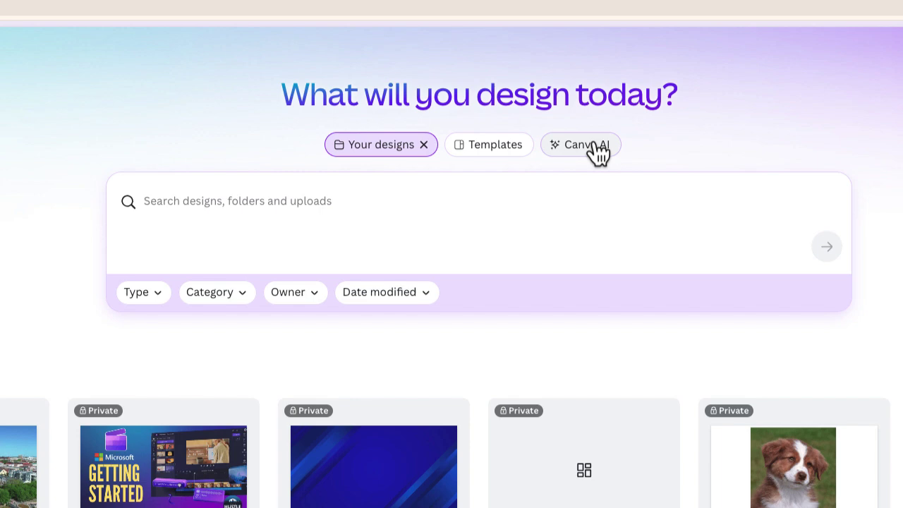
Switch Canva's home prompt box to Canva AI generation.
{"action": "left_click", "coordinate": [598, 151]}
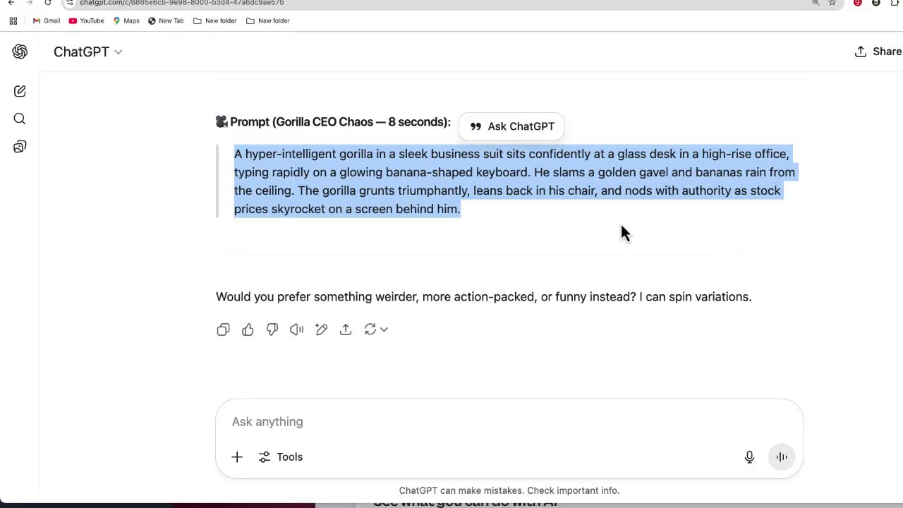
Select the whole 'Gorilla CEO Chaos' prompt paragraph in ChatGPT for copying.
{"action": "left_click", "coordinate": [481, 225]}
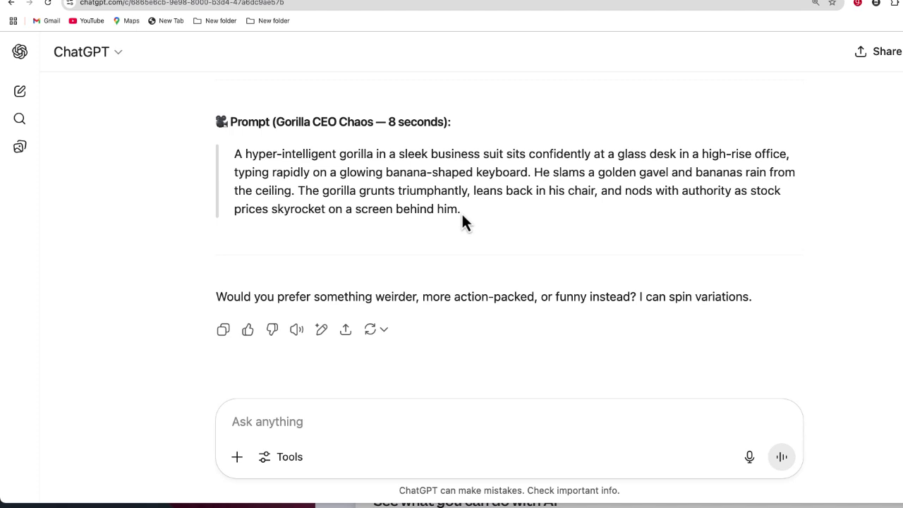
{"action": "mouse_move", "coordinate": [460, 210]}
{"action": "left_mouse_down"}
{"action": "mouse_move", "coordinate": [371, 205]}
{"action": "mouse_move", "coordinate": [248, 167]}
{"action": "left_mouse_up"}
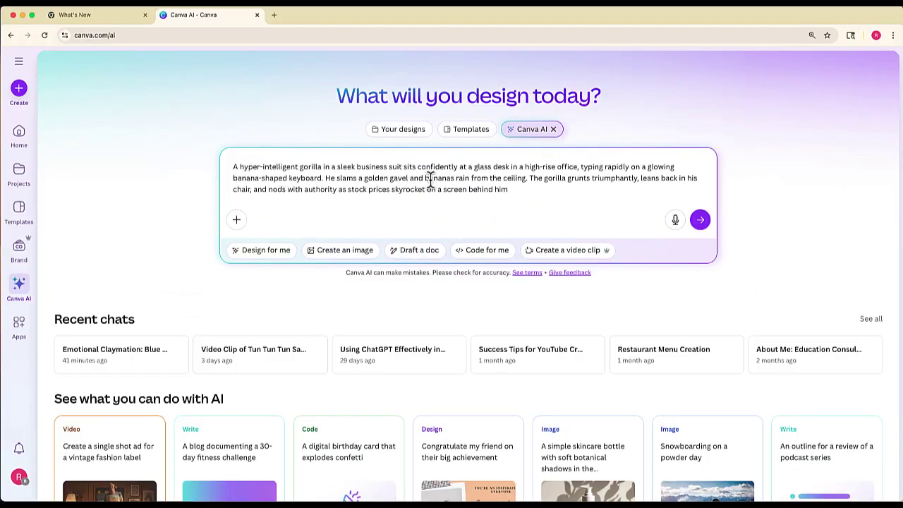
Request an 8-second 16:9 video clip of the gorilla CEO prompt, reviewing style, framing and lighting.
{"action": "left_click", "coordinate": [559, 253]}
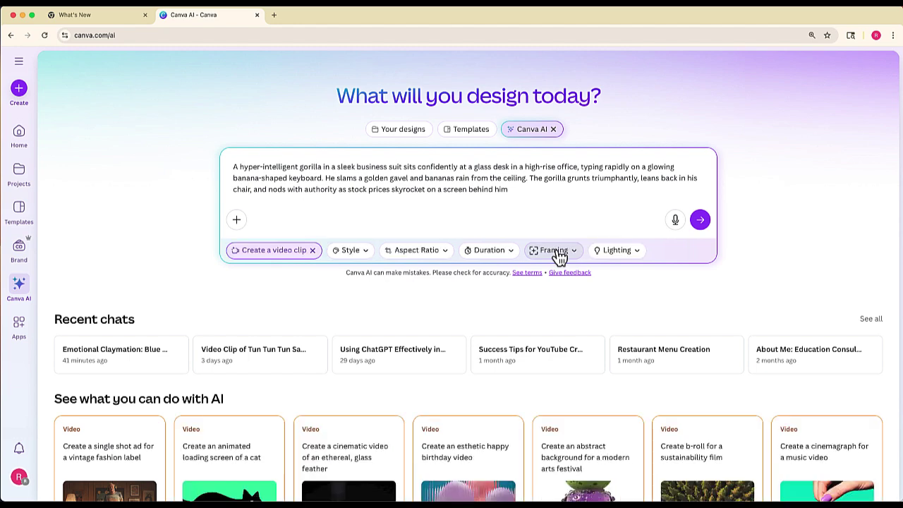
{"action": "left_click", "coordinate": [372, 258]}
{"action": "left_click", "coordinate": [372, 258]}
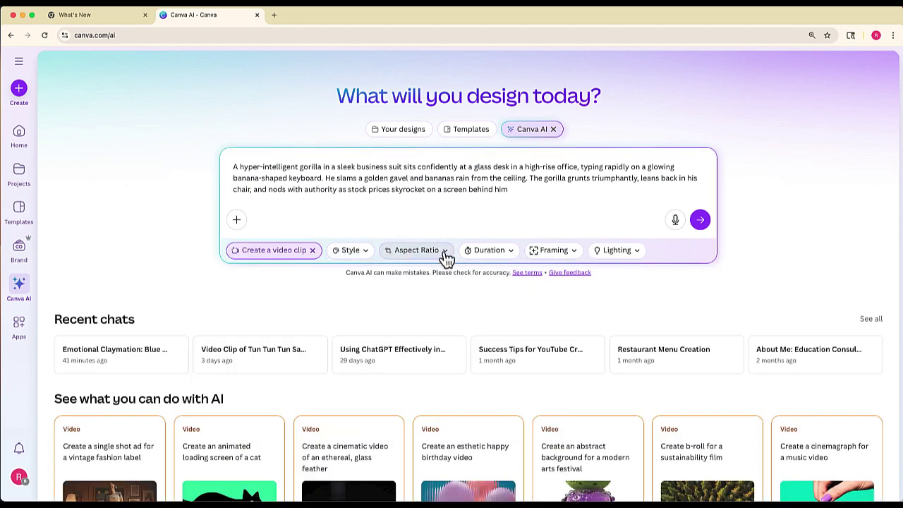
{"action": "left_click", "coordinate": [445, 258]}
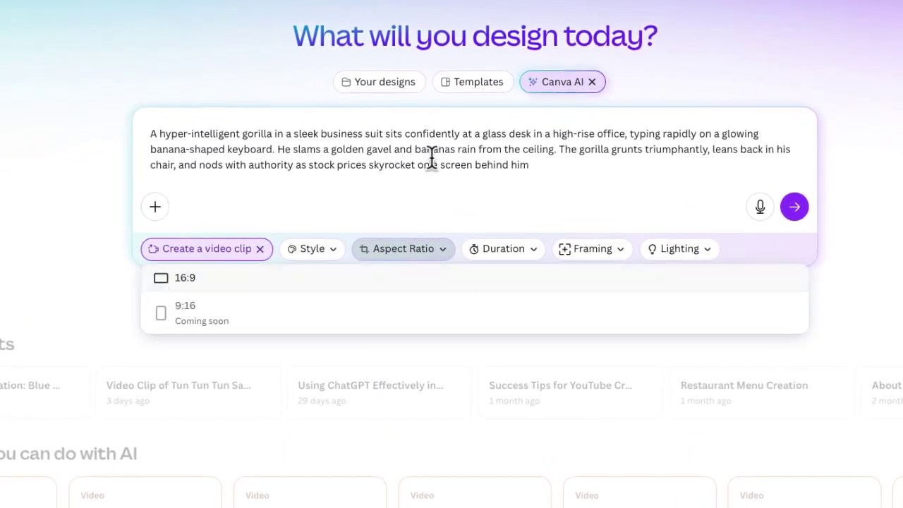
{"action": "left_click", "coordinate": [527, 252]}
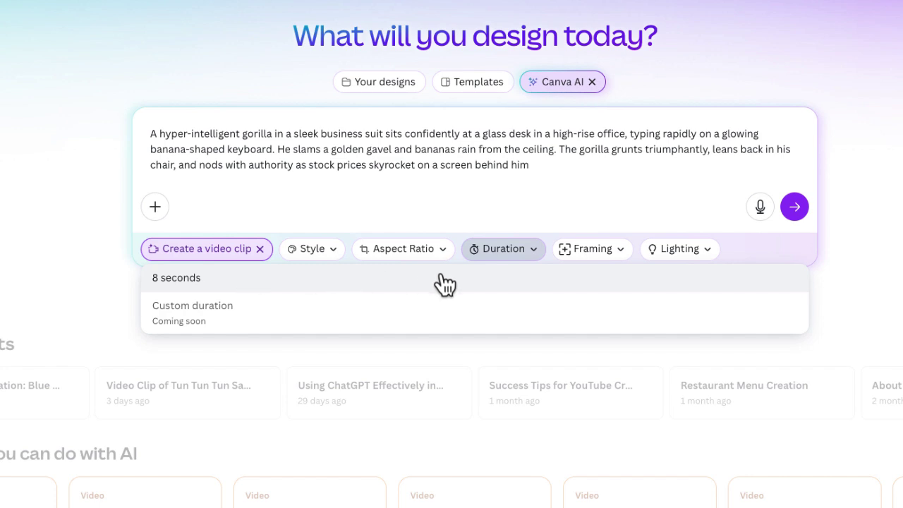
{"action": "left_click", "coordinate": [542, 255]}
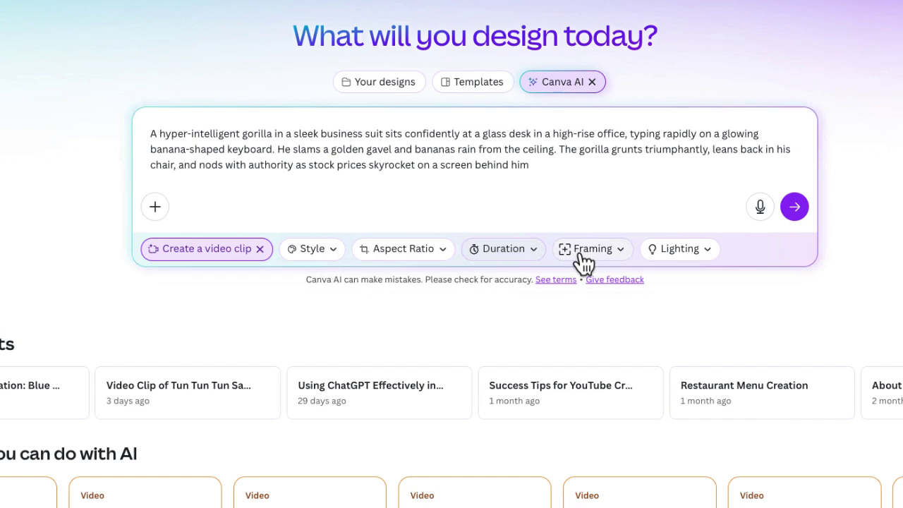
{"action": "left_click", "coordinate": [583, 254]}
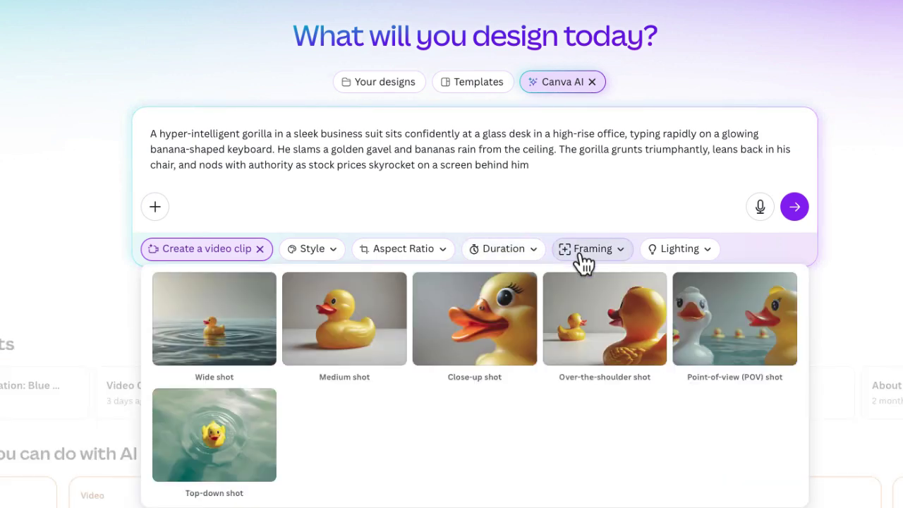
{"action": "left_click", "coordinate": [599, 254]}
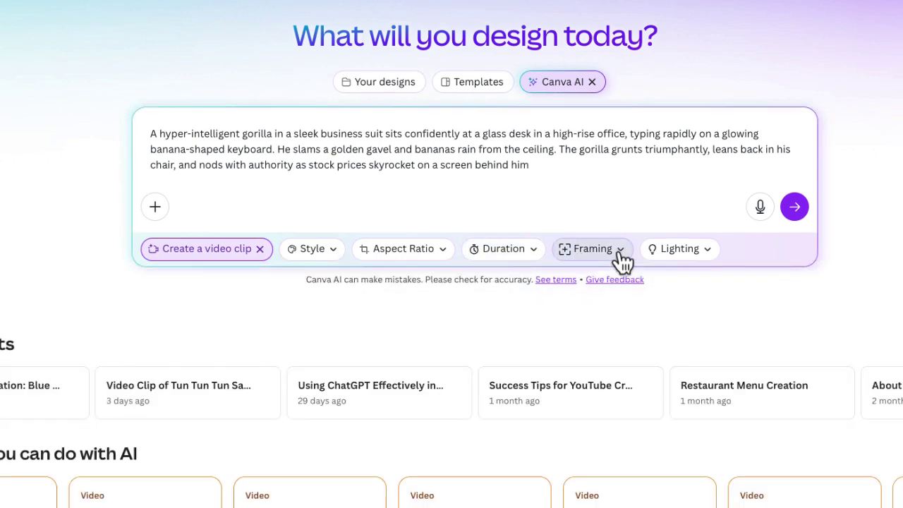
{"action": "left_click", "coordinate": [695, 254]}
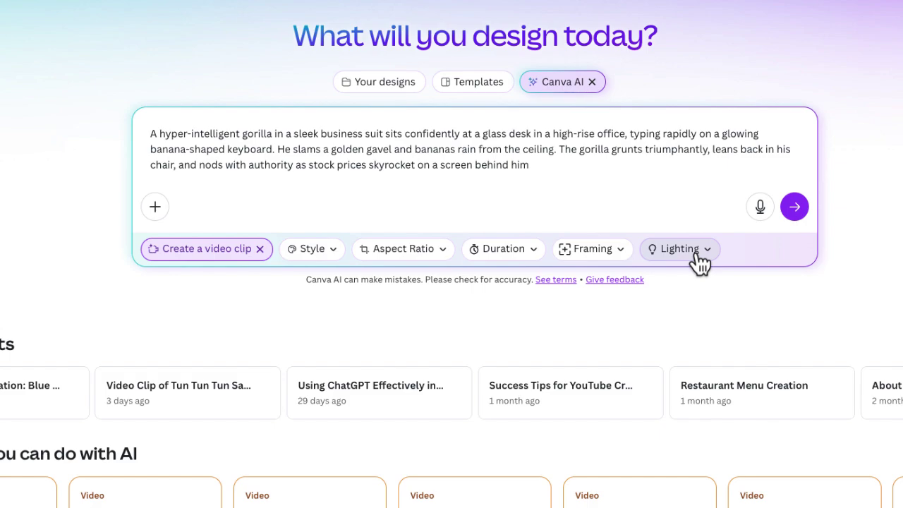
{"action": "left_click", "coordinate": [794, 207]}
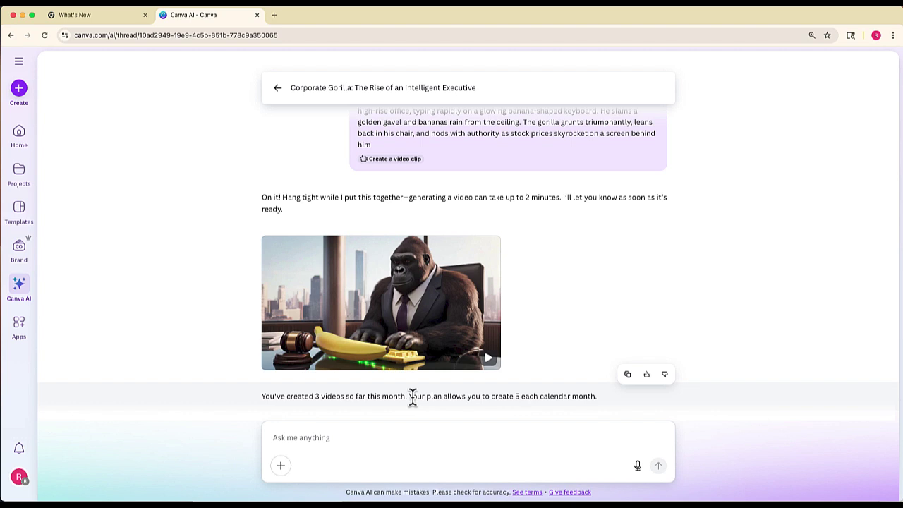
{"action": "mouse_move", "coordinate": [381, 303]}
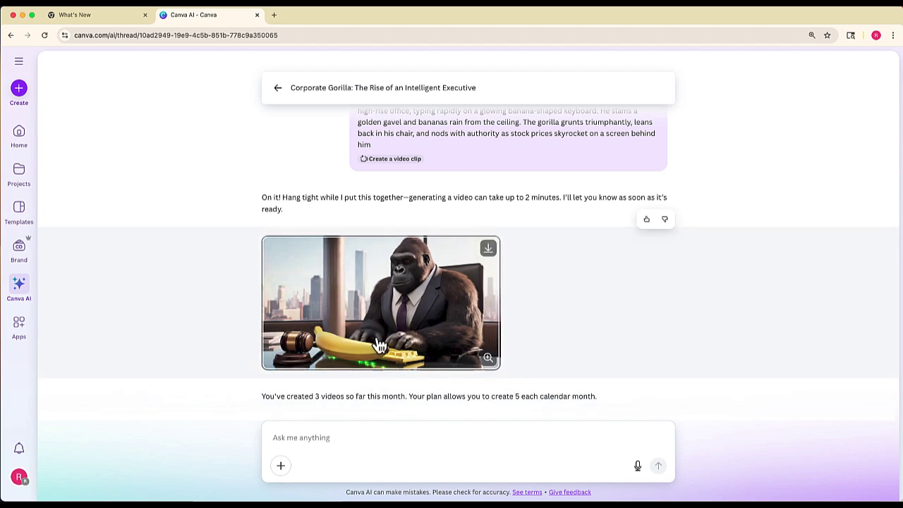
Open the gorilla clip enlarged and send it to a new Canva Editor video design.
{"action": "left_click", "coordinate": [353, 311]}
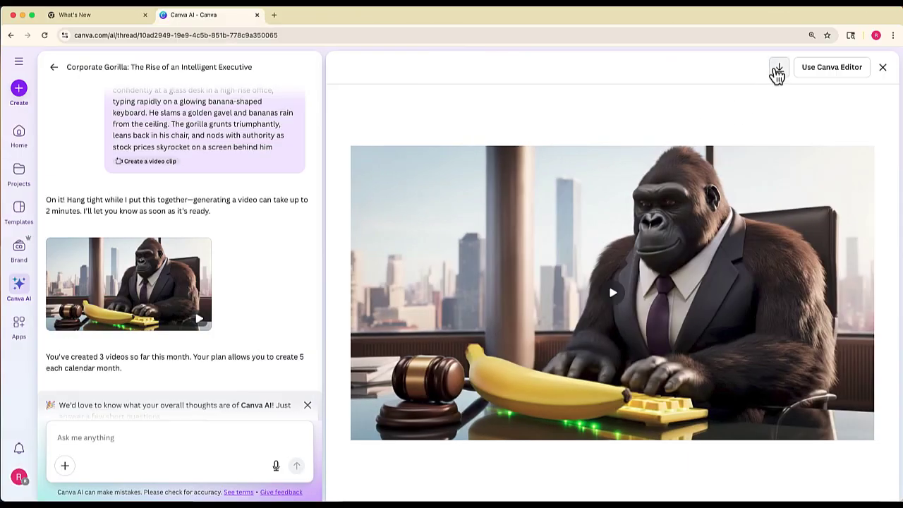
{"action": "left_click", "coordinate": [827, 67]}
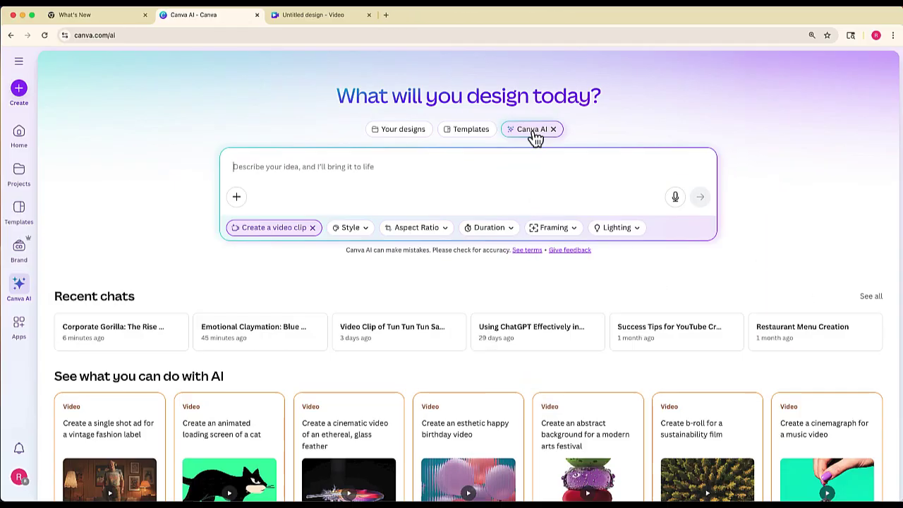
{"action": "scroll", "coordinate": [475, 254], "scroll_direction": "down", "scroll_amount": 5}
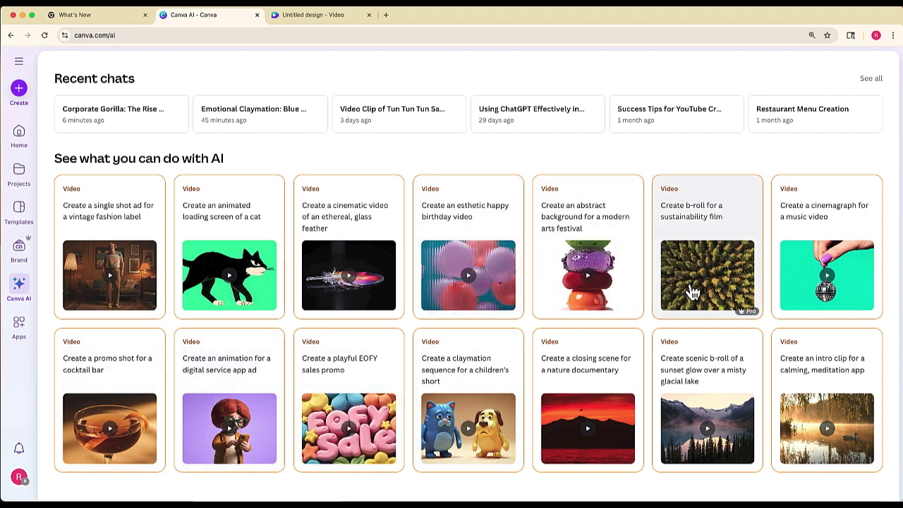
{"action": "scroll", "coordinate": [522, 348], "scroll_direction": "up", "scroll_amount": 3}
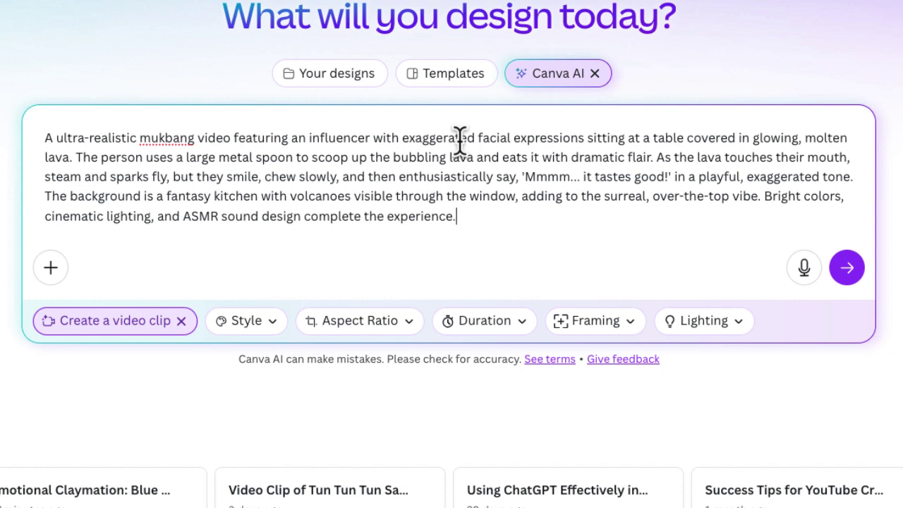
Submit the lava-eating mukbang influencer prompt as a Canva AI video-clip request.
{"action": "left_click_drag", "start_coordinate": [522, 178], "coordinate": [673, 177]}
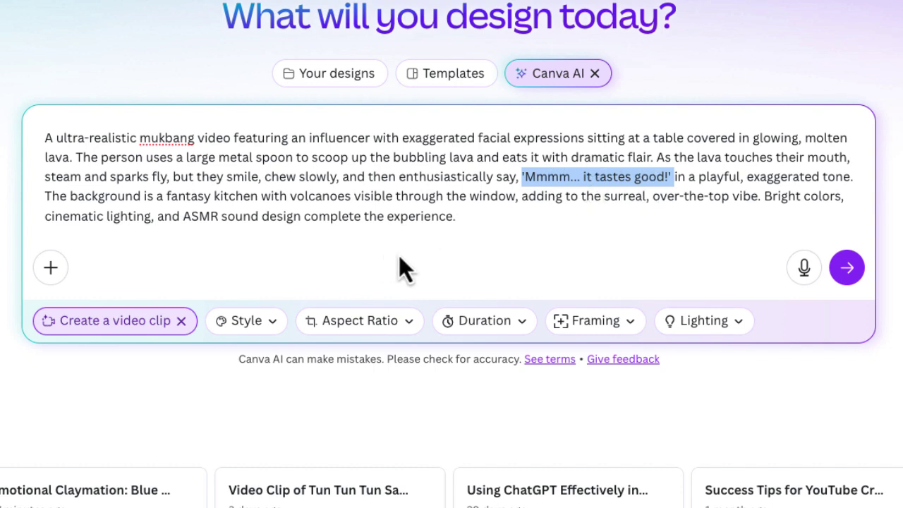
{"action": "left_click", "coordinate": [847, 268]}
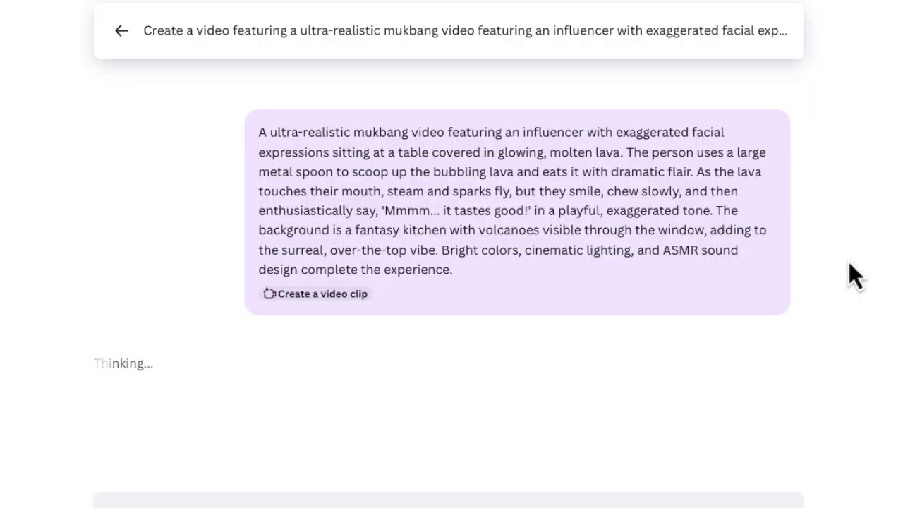